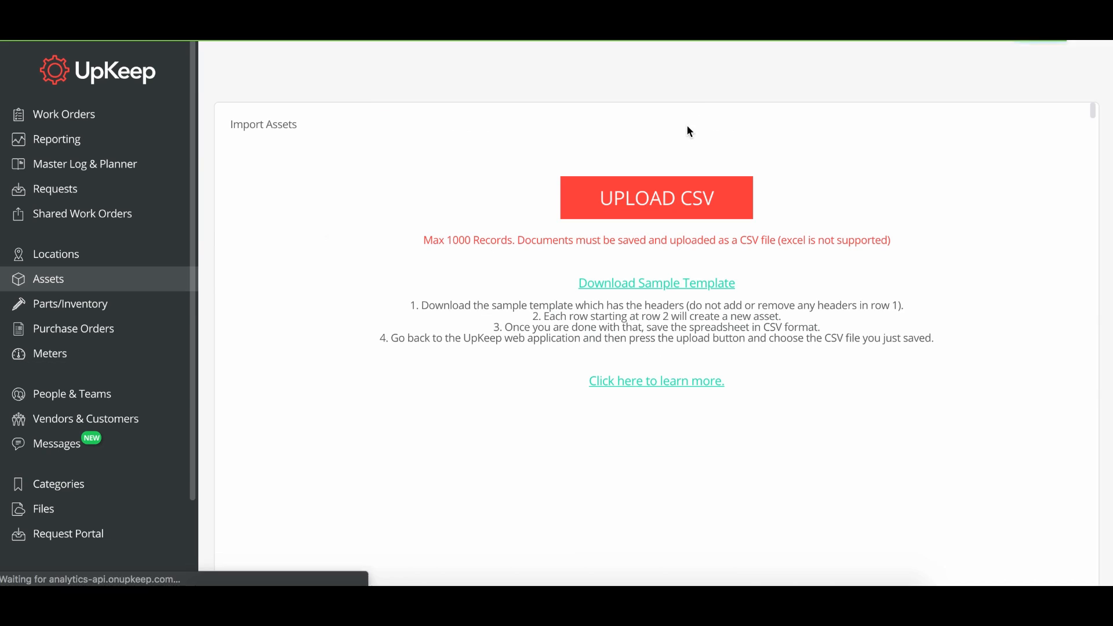
Download the sample CSV template for importing assets
click(681, 283)
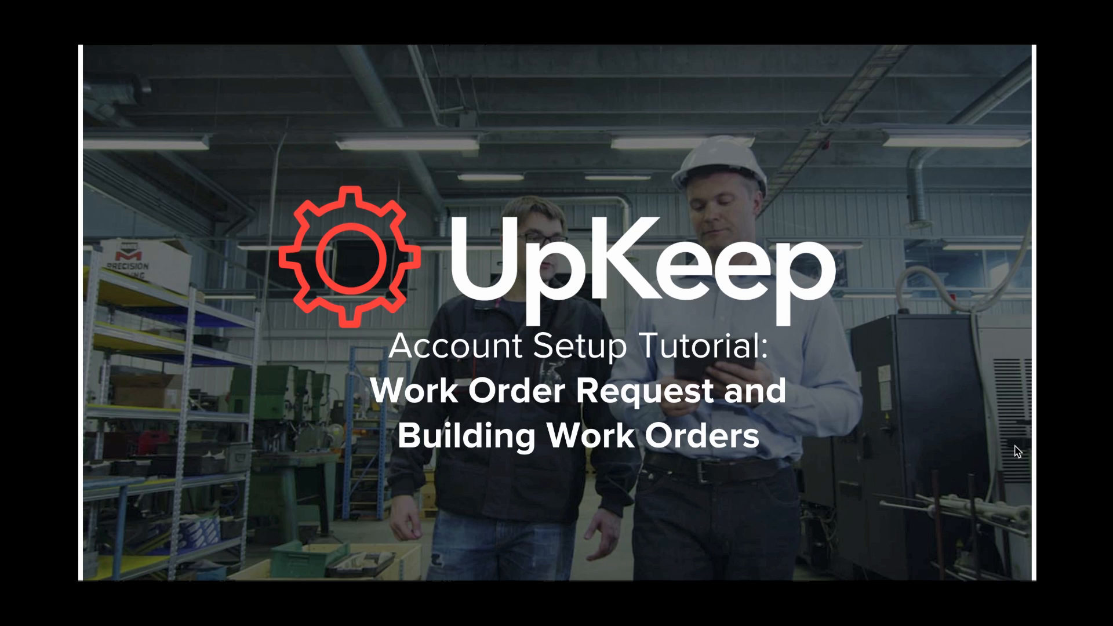
click(1015, 446)
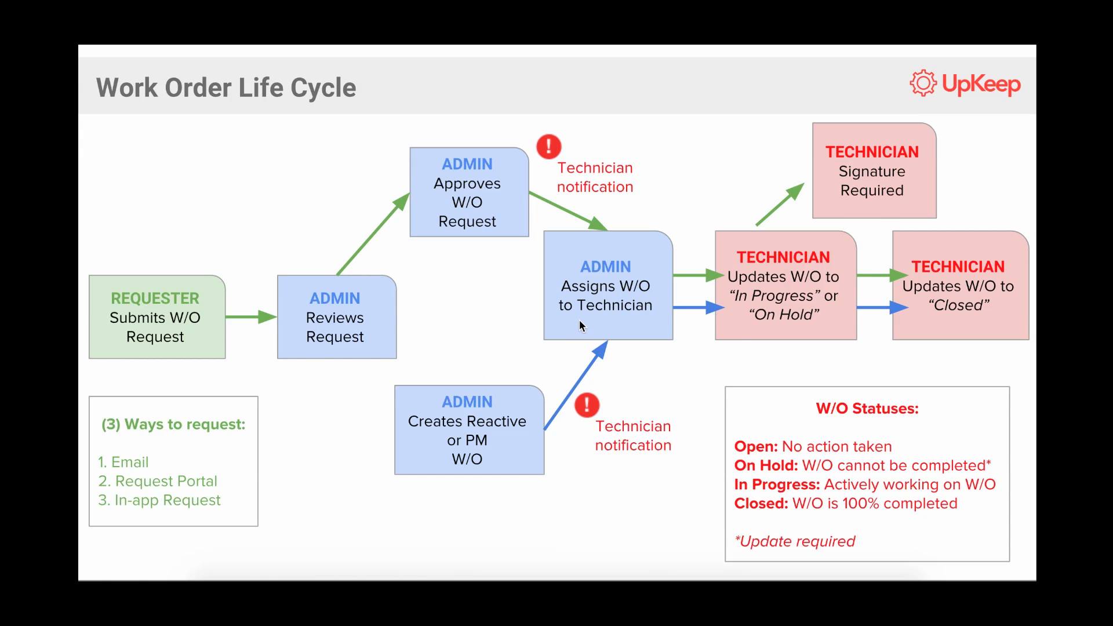
key(Right)
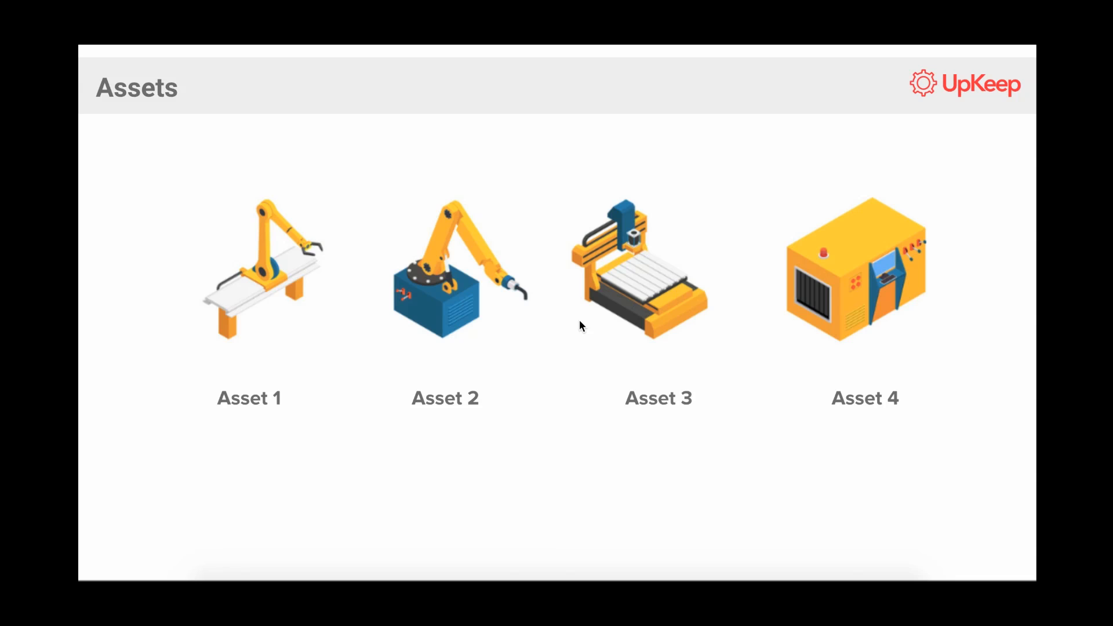
key(ctrl+Left)
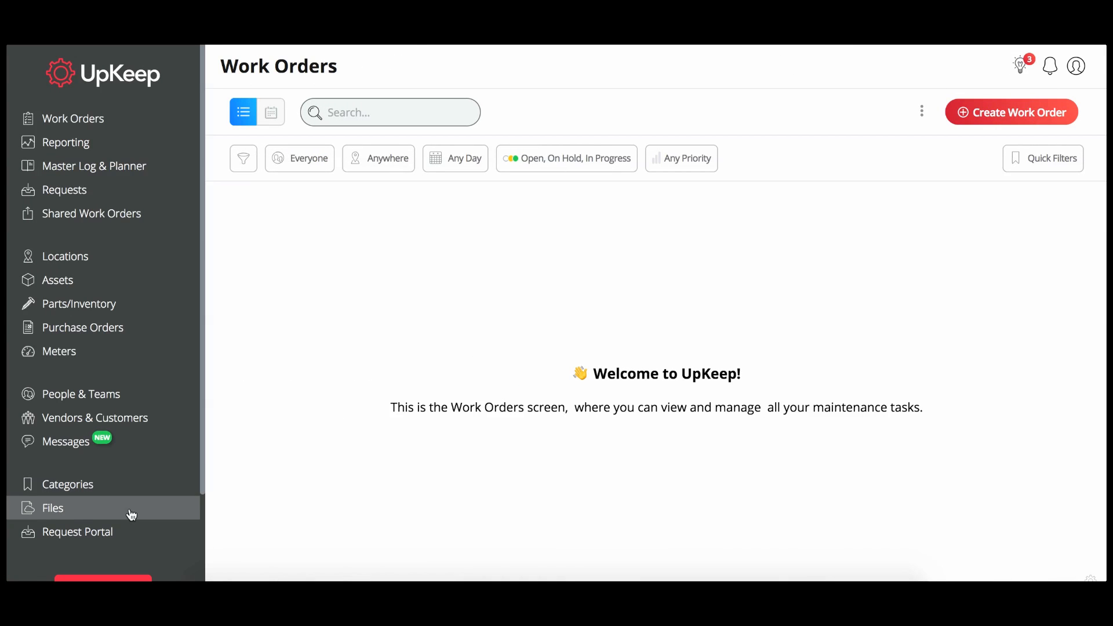
Copy the public link for creating work requests from the company request portal page
click(105, 532)
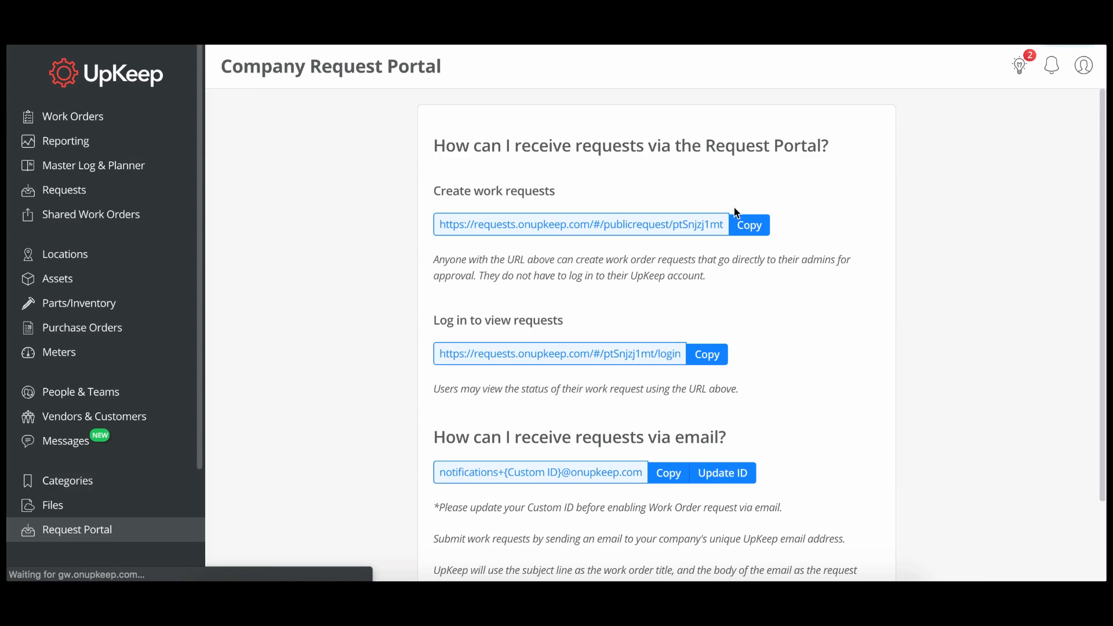
click(750, 225)
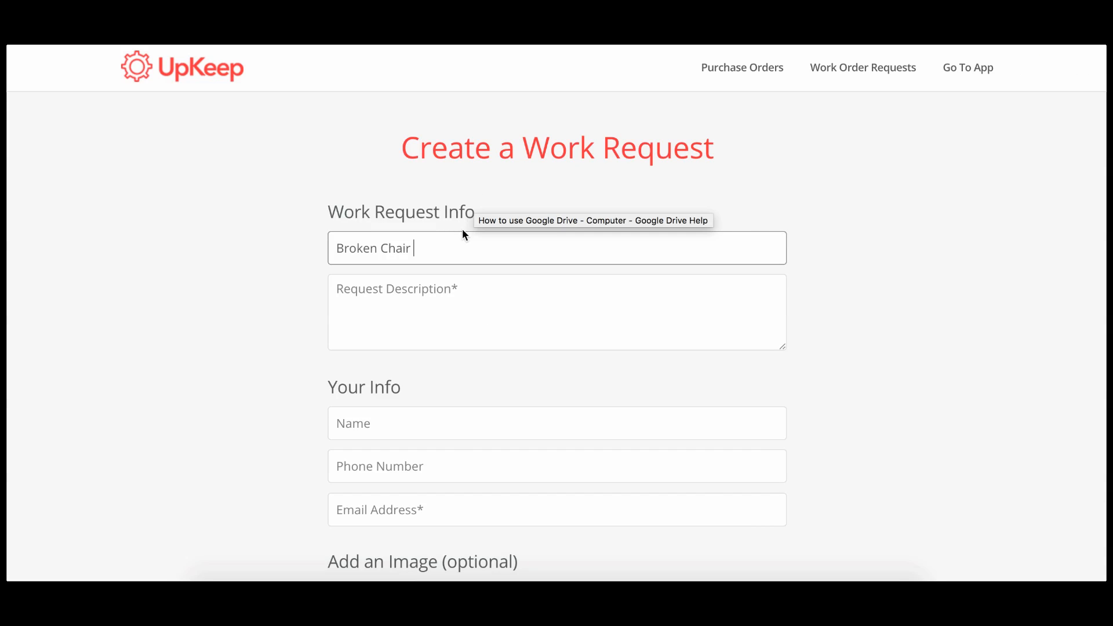
Copy the work request's title "Broken Chair" into the request description and go to the requester's name
click(415, 312)
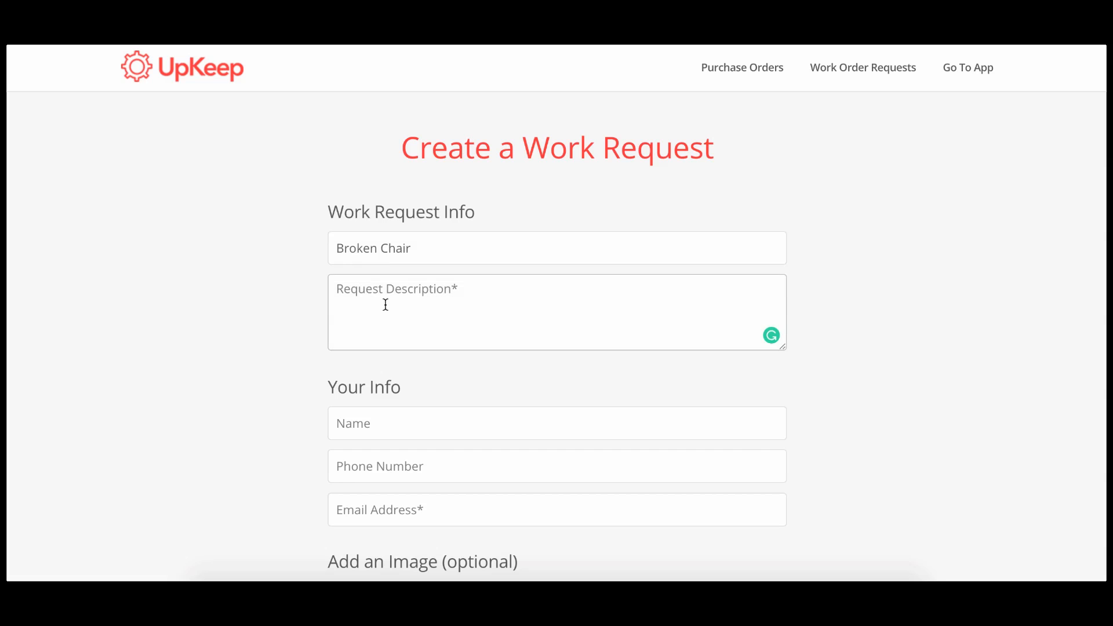
triple_click(382, 251)
key(ctrl+c)
click(373, 311)
key(ctrl+v)
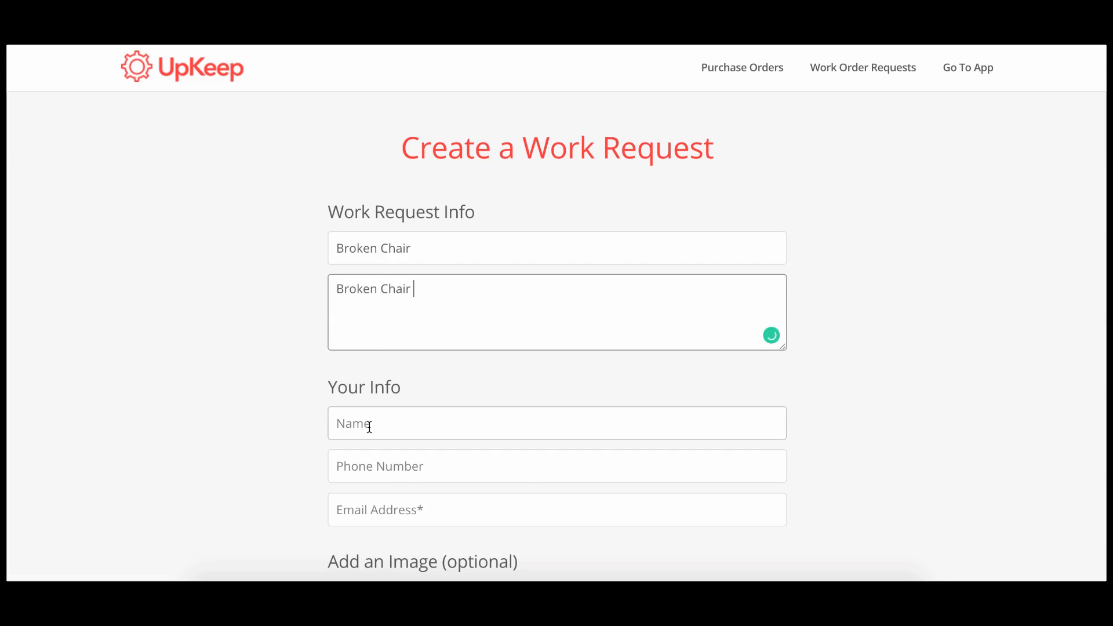
click(339, 424)
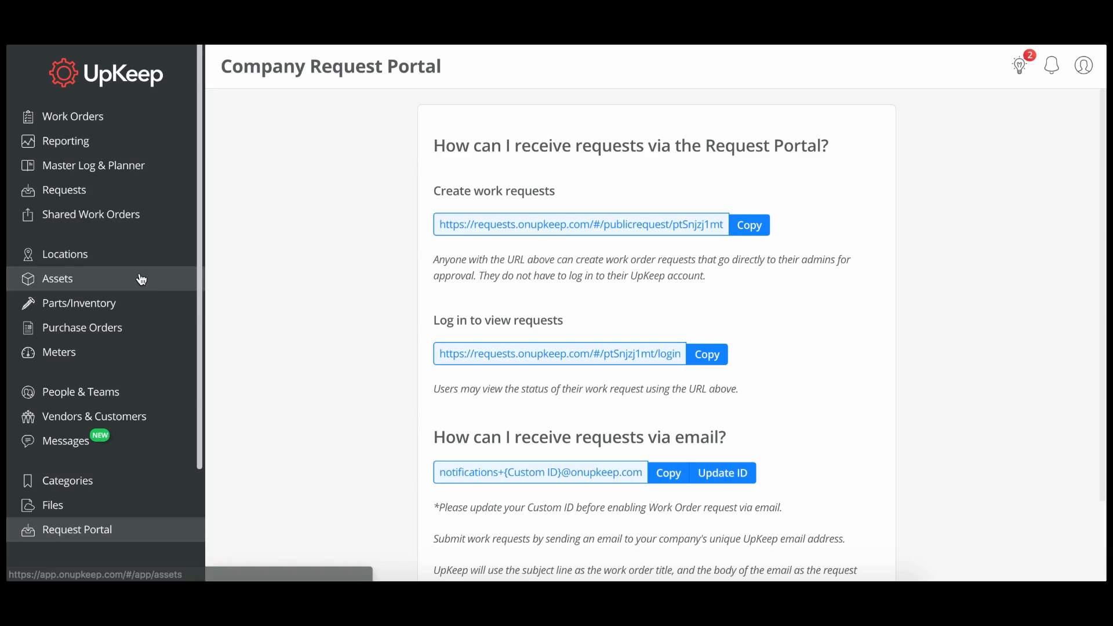
Draft an in-app request titled "Broken Pipe - Team Work Order", look through its form and leave it unsubmitted
click(81, 197)
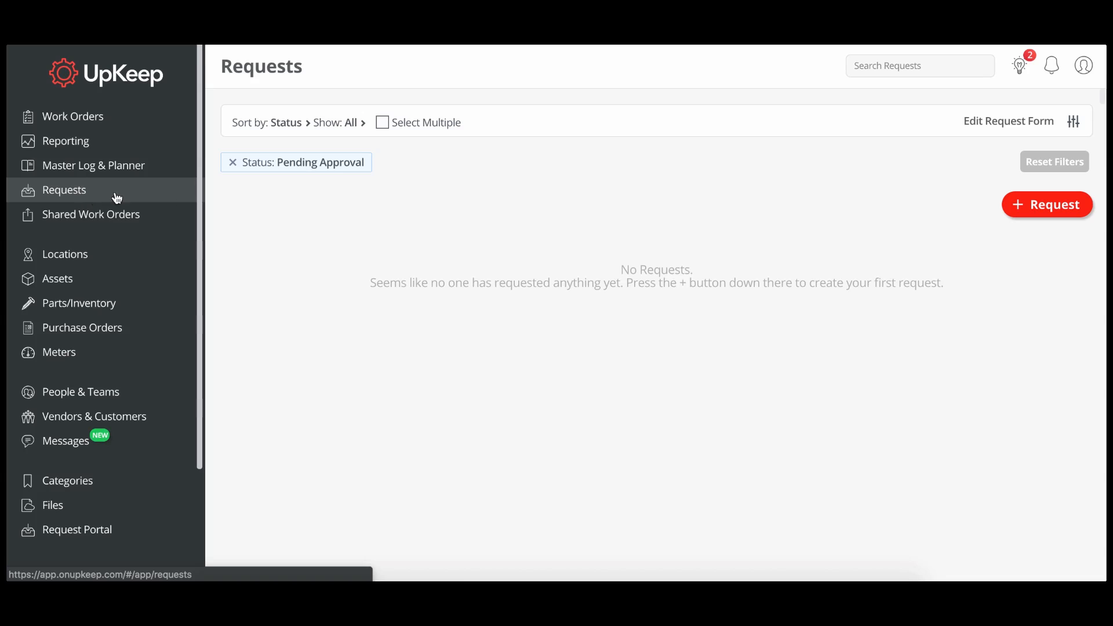
click(1016, 203)
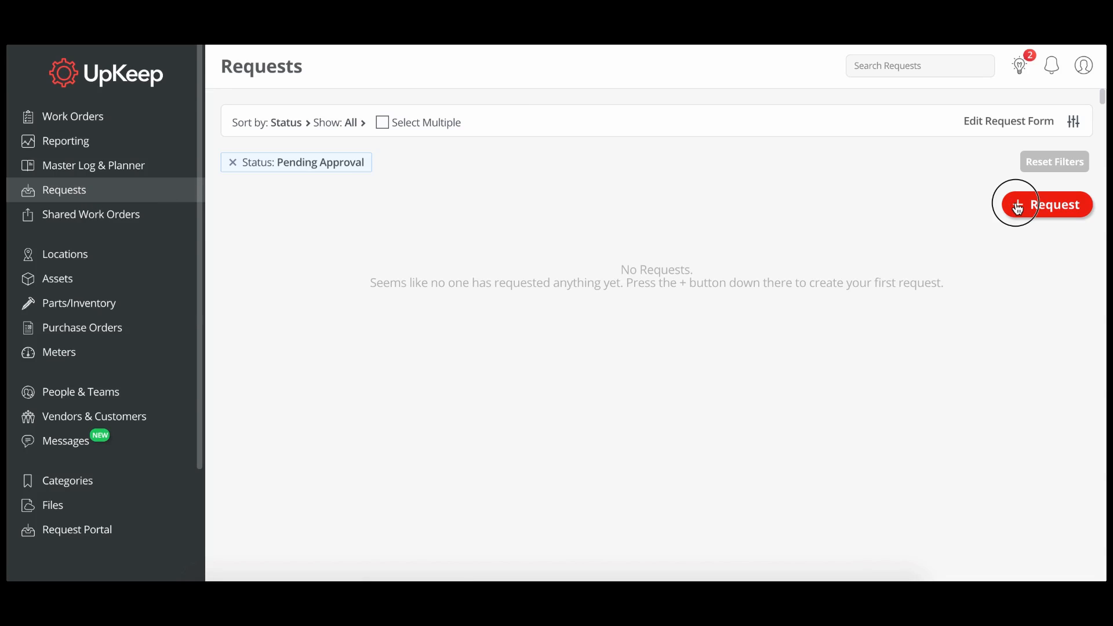
click(448, 254)
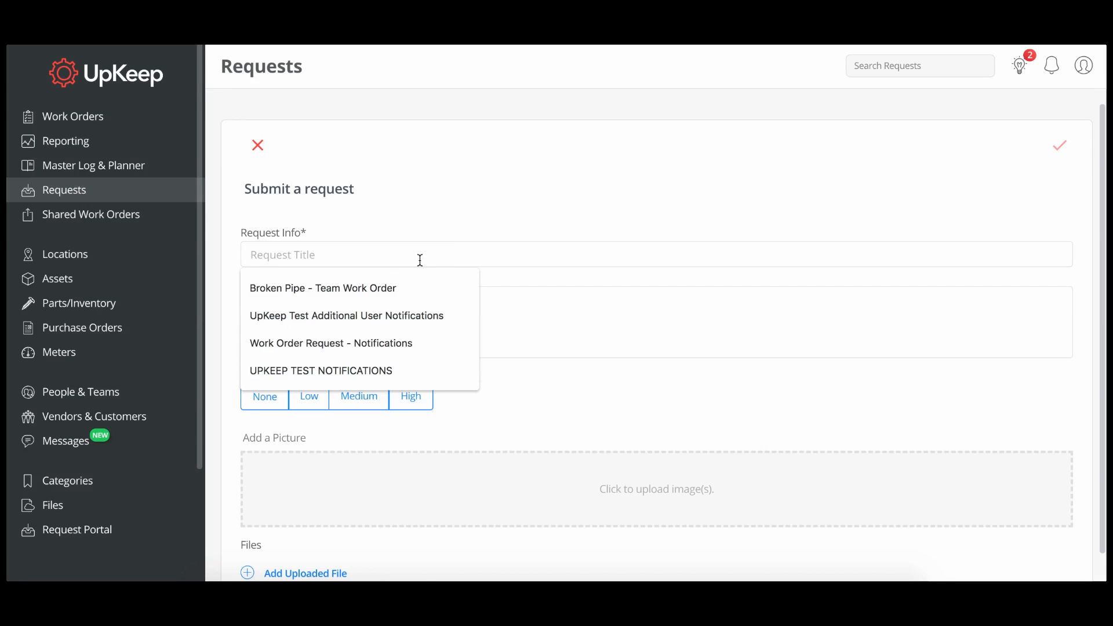
click(348, 288)
scroll(462, 321, down, 6)
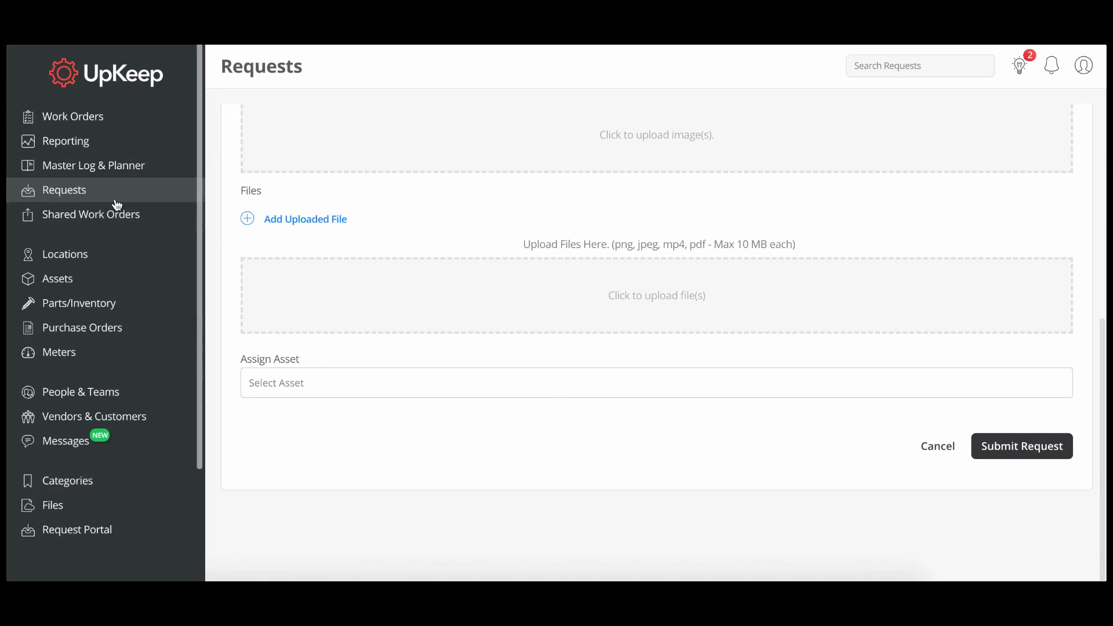
click(141, 196)
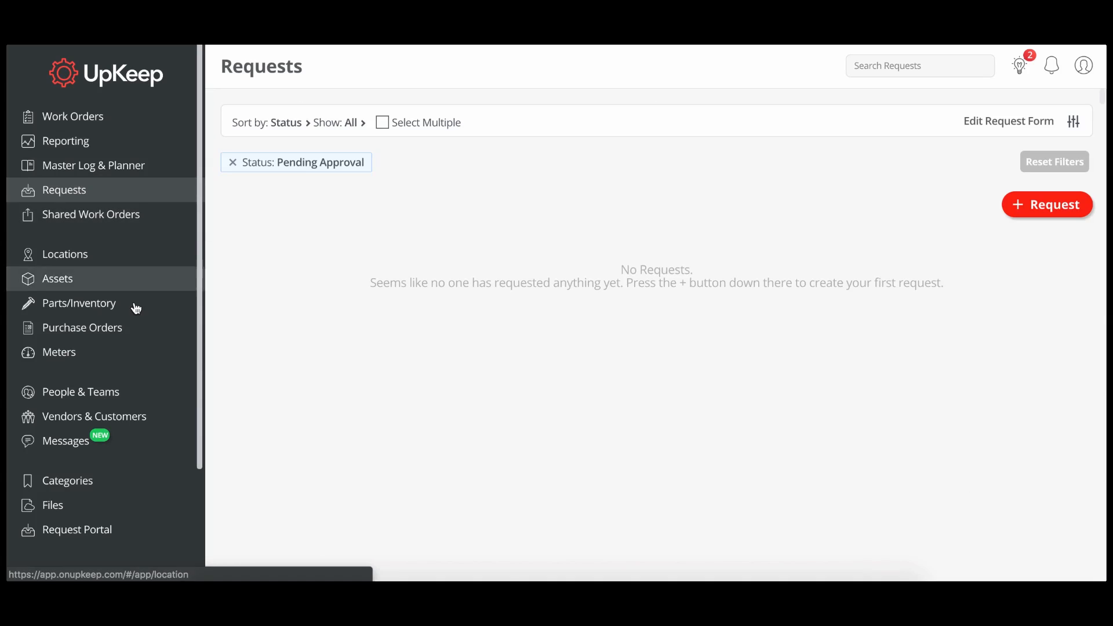
Allow requesters to set Location in the public request form and save the form template
click(114, 530)
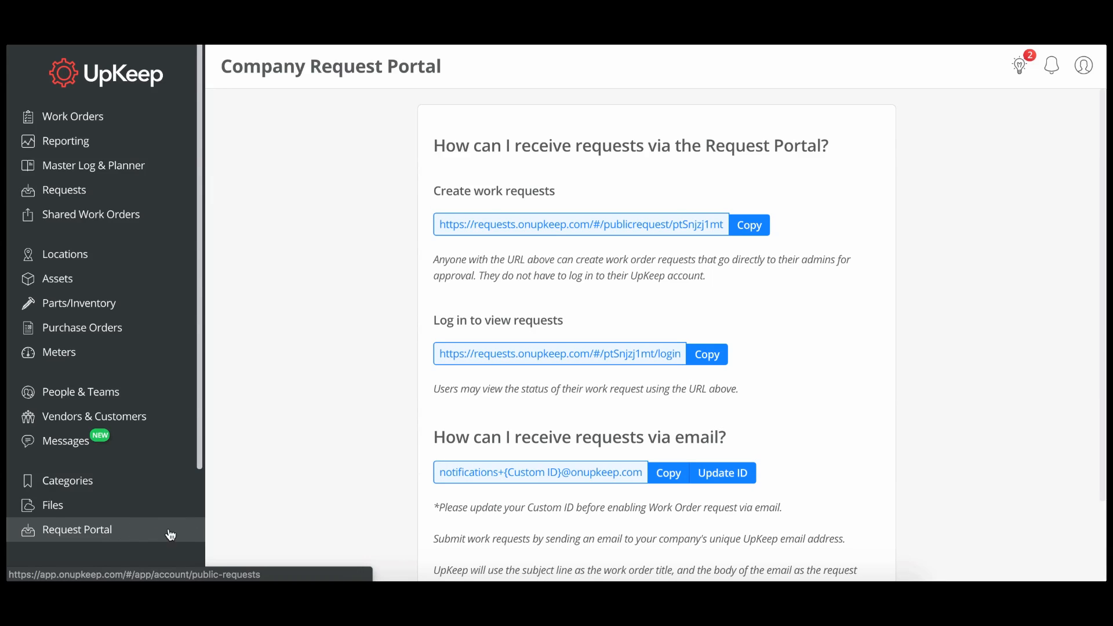
scroll(303, 522, down, 3)
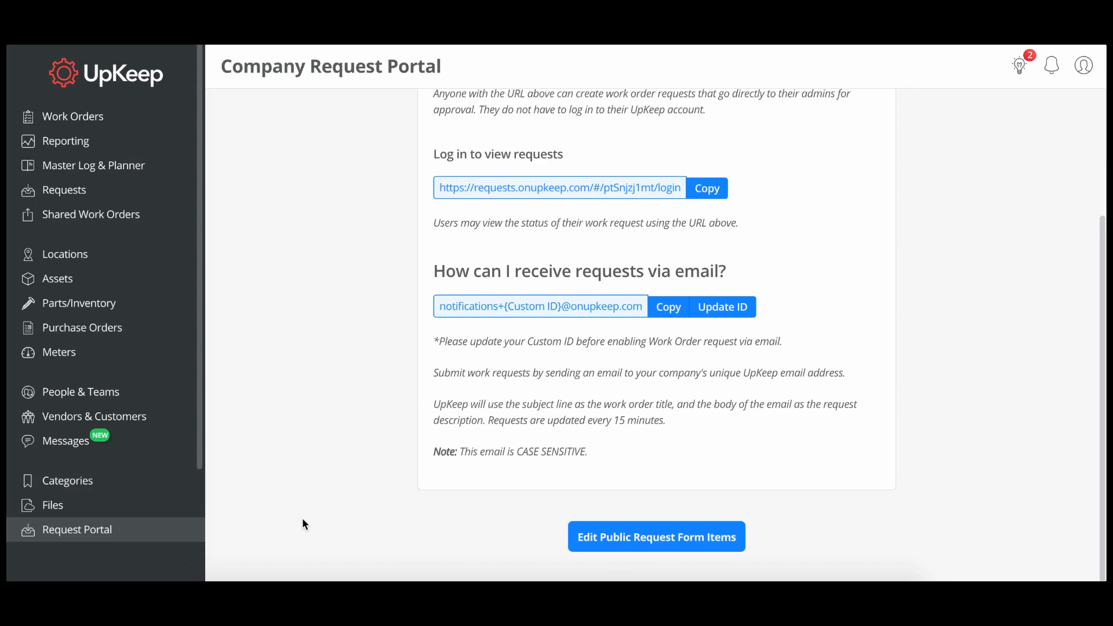
click(605, 548)
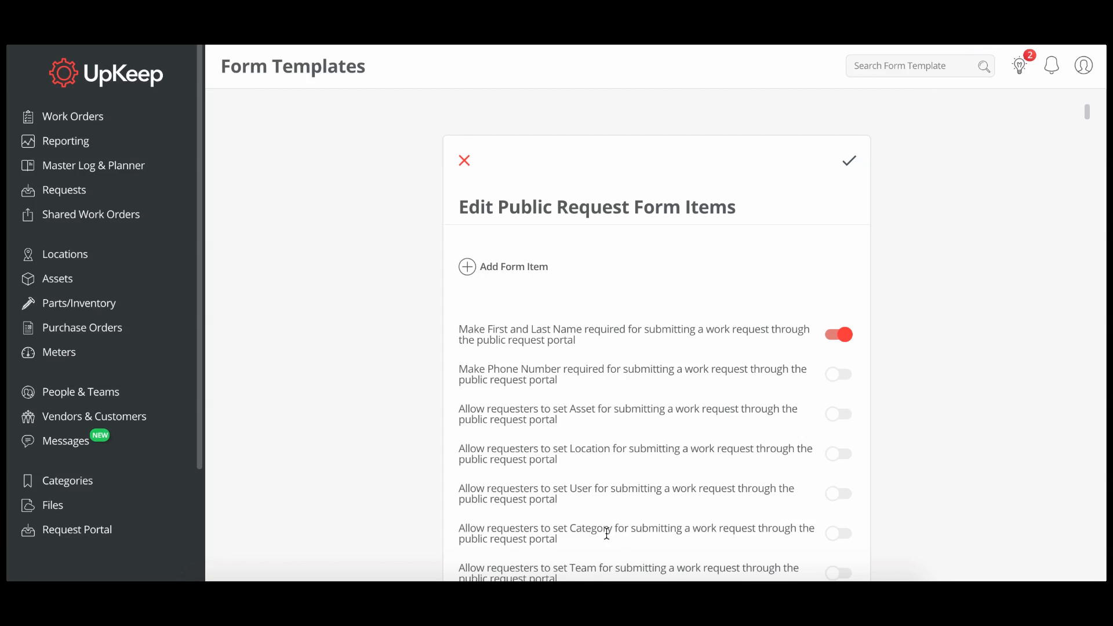
scroll(607, 532, down, 3)
click(842, 300)
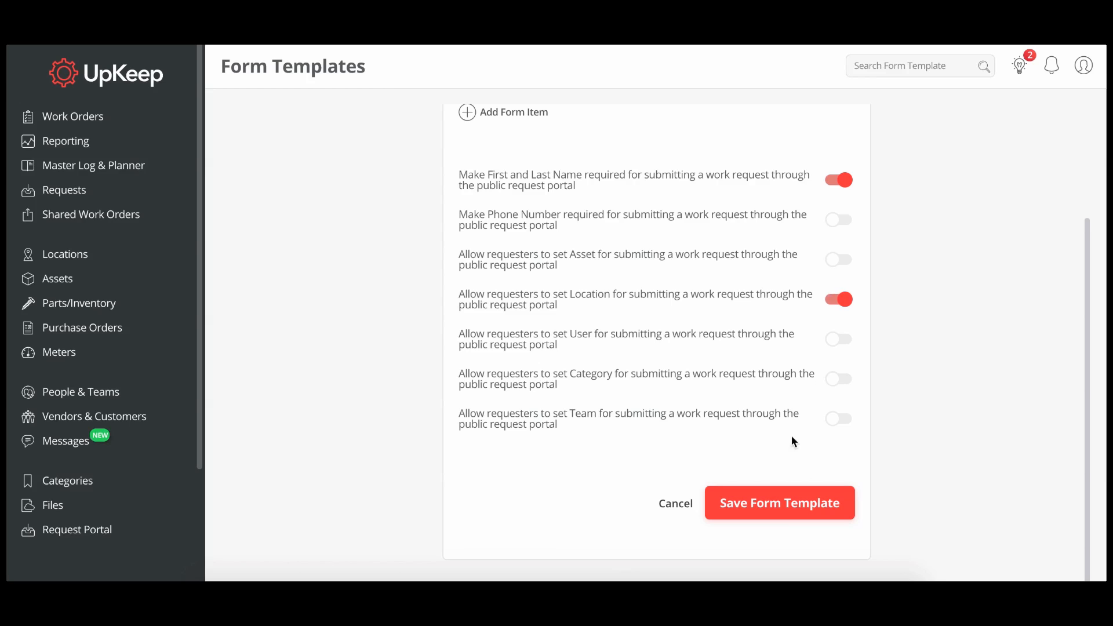
click(748, 505)
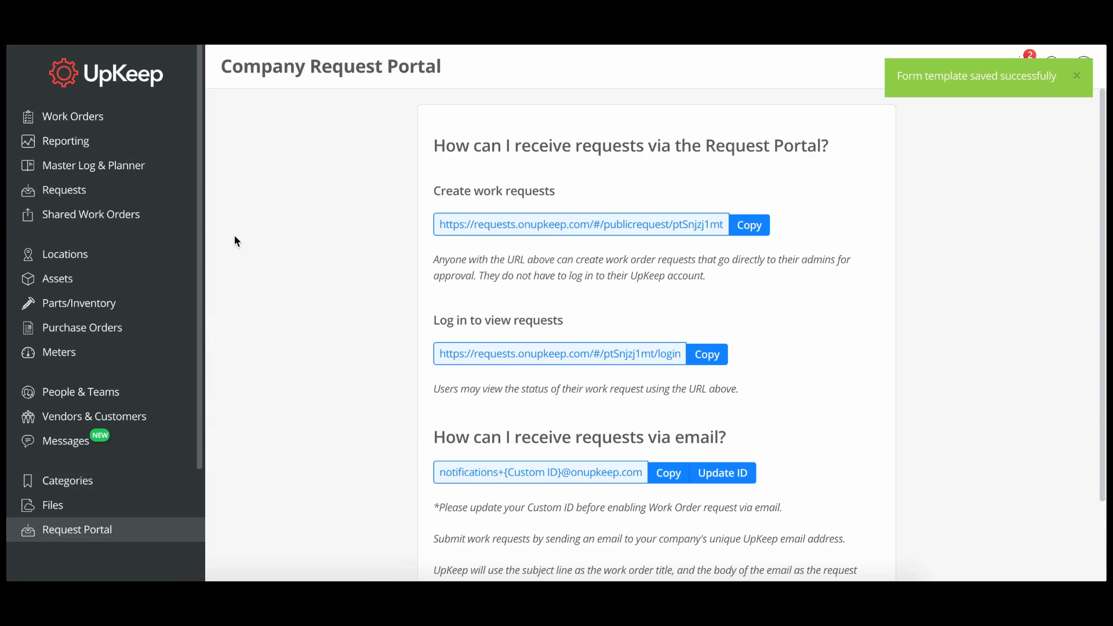
Open the in-app request form template for editing and review which fields requesters are allowed to set
click(72, 200)
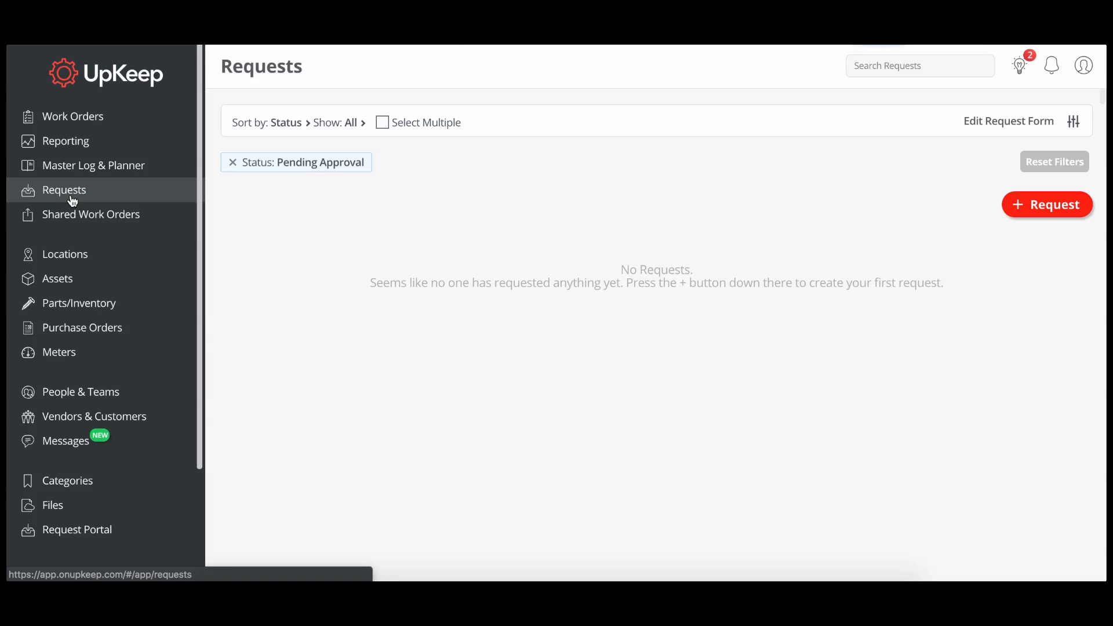
click(129, 192)
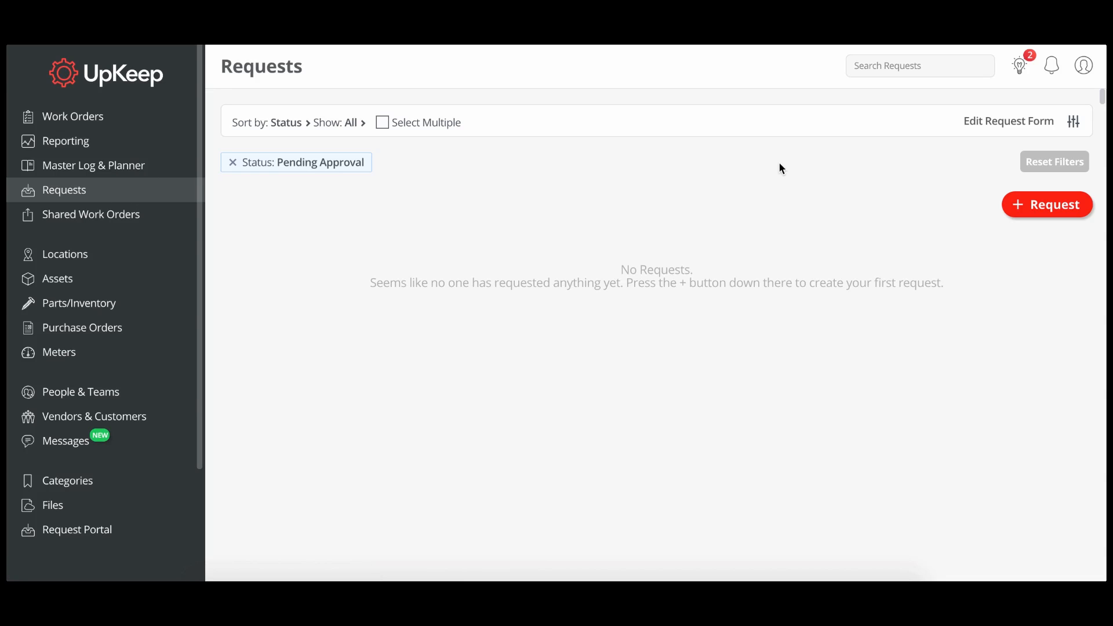
click(984, 120)
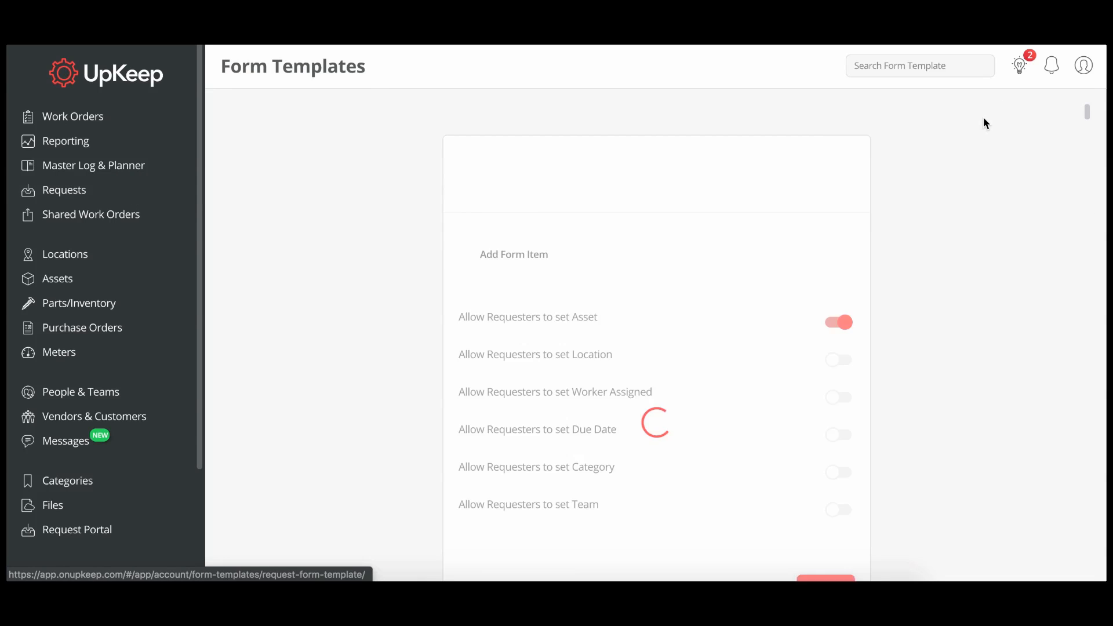
scroll(868, 364, down, 2)
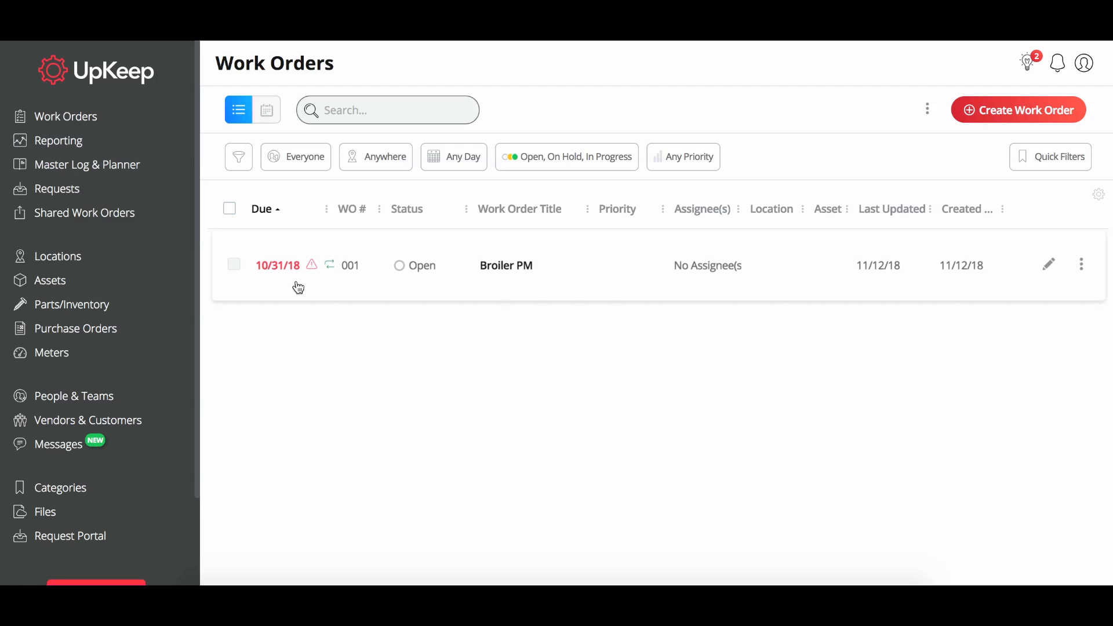
Start a new work order titled "Monthly PM"
click(979, 116)
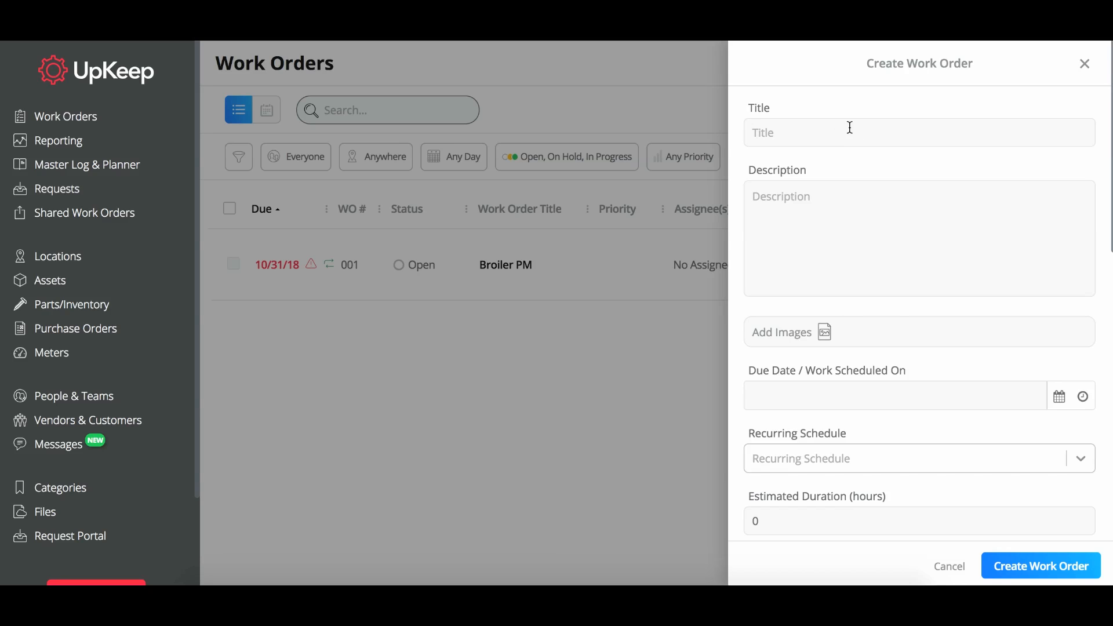
text(Mn)
text(nthly PM)
Set the work order's due date to December 31, 2018
scroll(818, 464, down, 1)
click(1058, 374)
scroll(874, 535, down, 3)
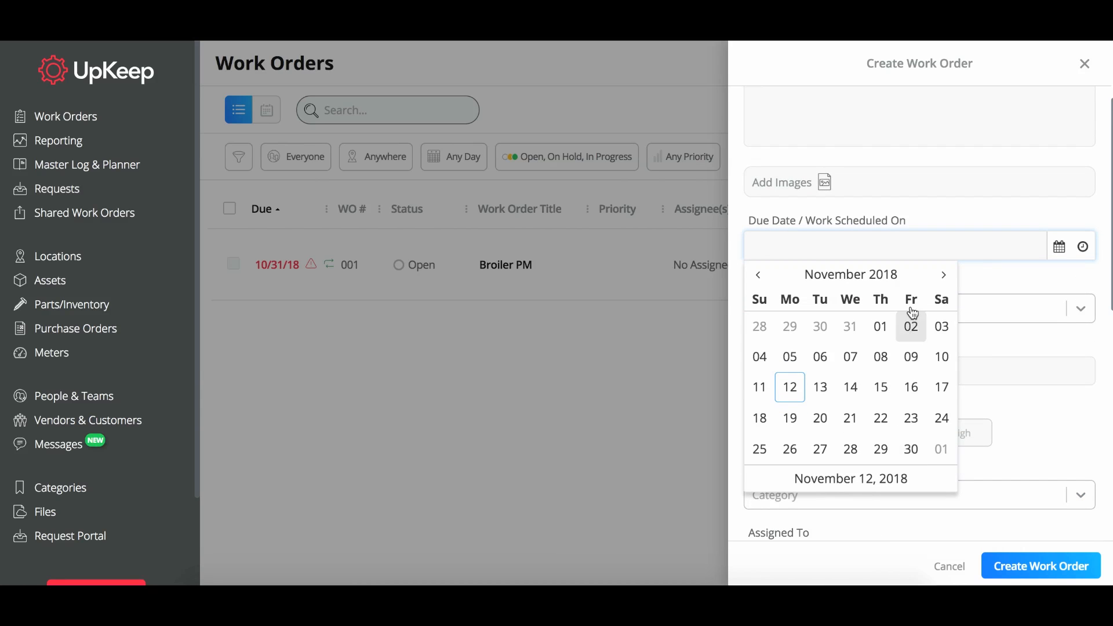
click(943, 275)
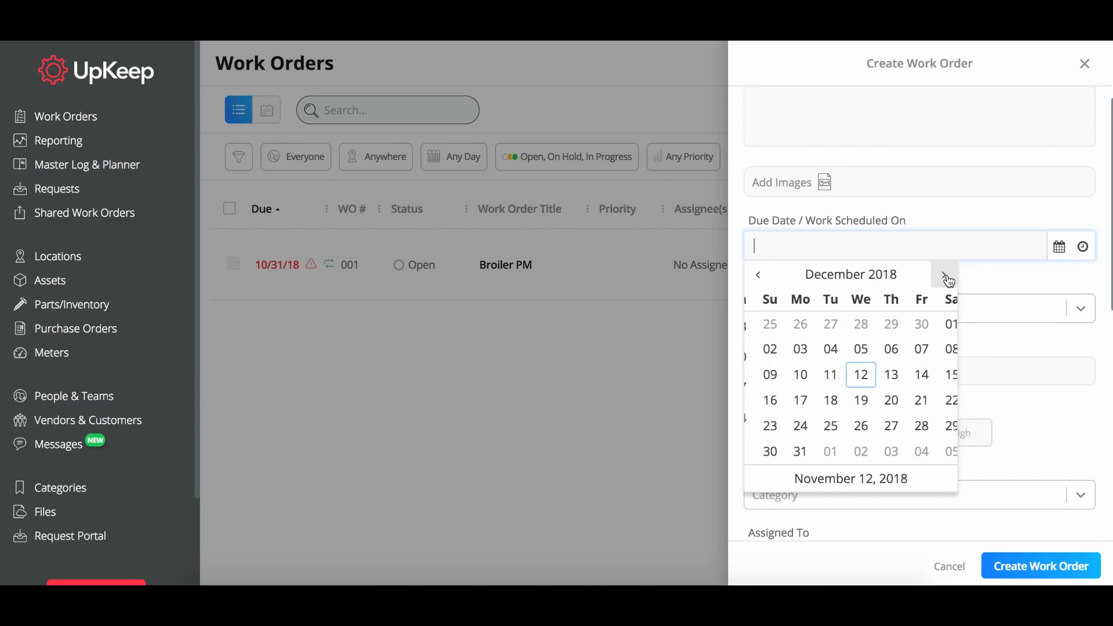
click(792, 453)
Set the work order to recur Every Month and schedule it based on the completion date
click(805, 312)
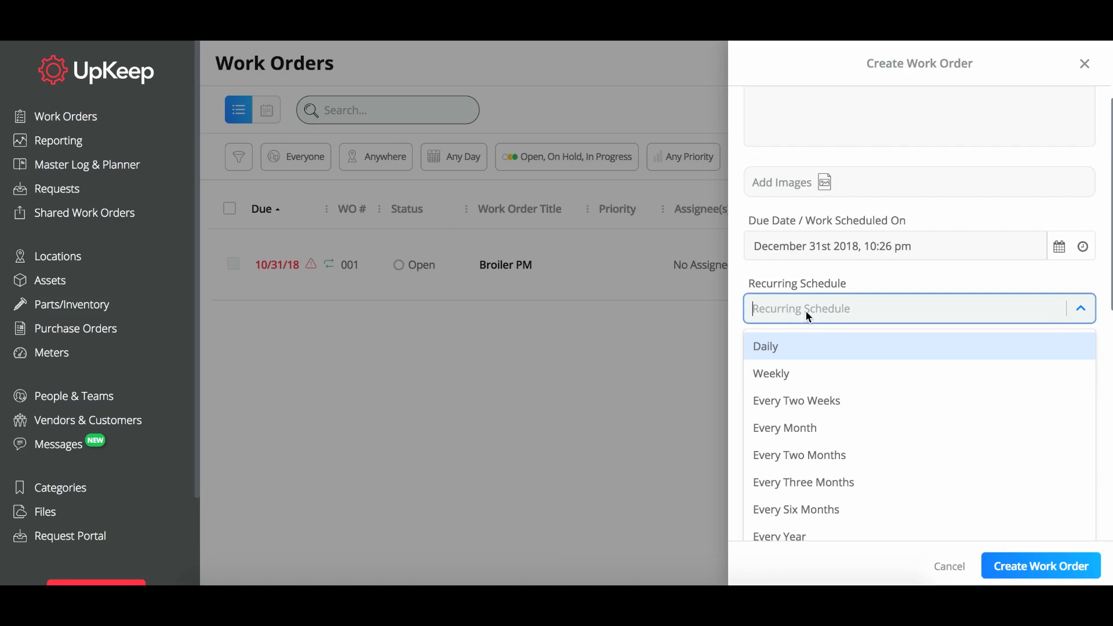
click(788, 424)
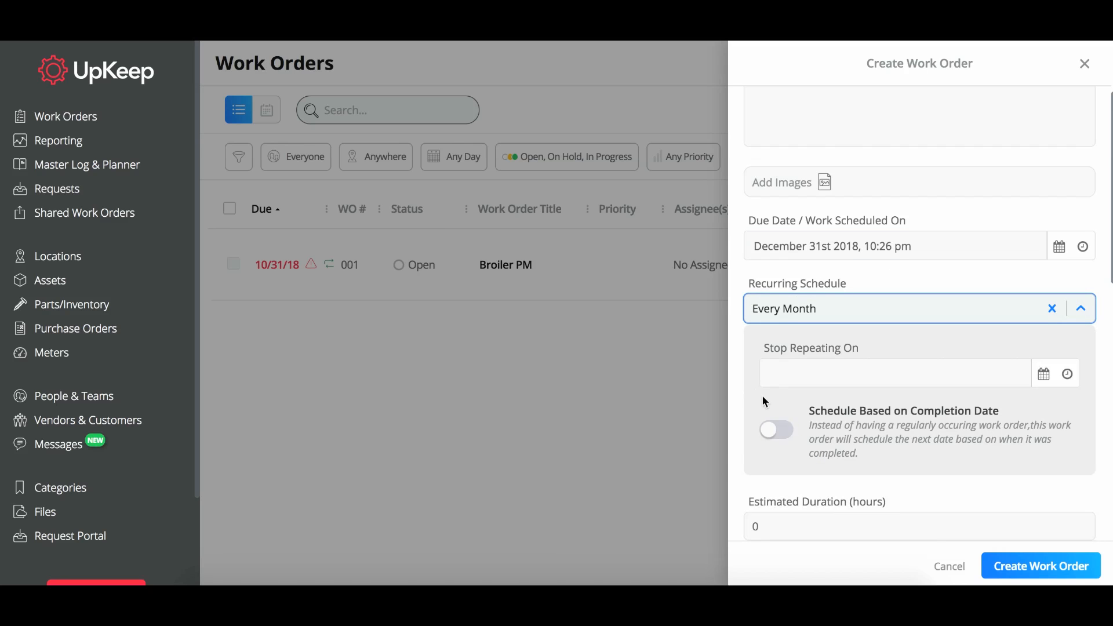
scroll(744, 398, down, 1)
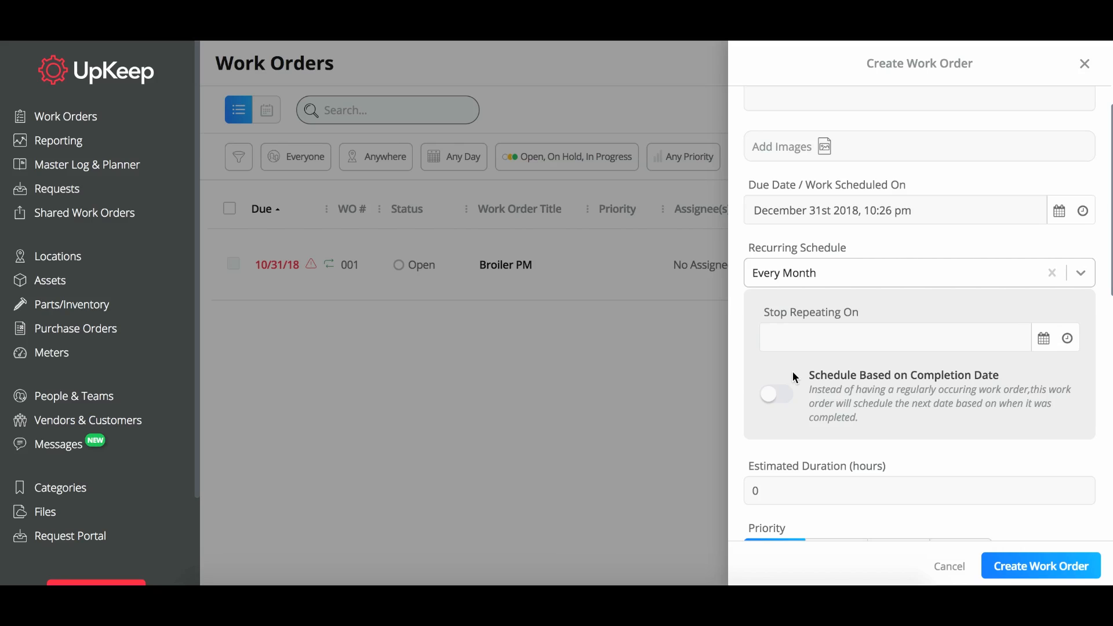
scroll(794, 376, down, 1)
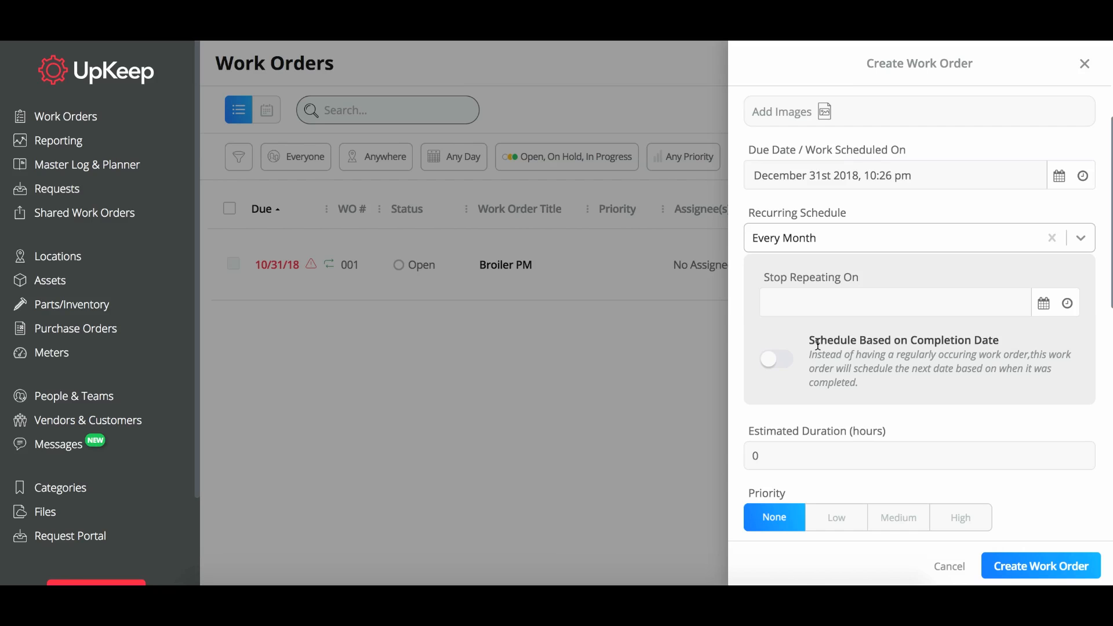
click(778, 360)
Set the work order's category to Electrical and assign it to UpKeep Admin (Admin)
scroll(782, 378, down, 3)
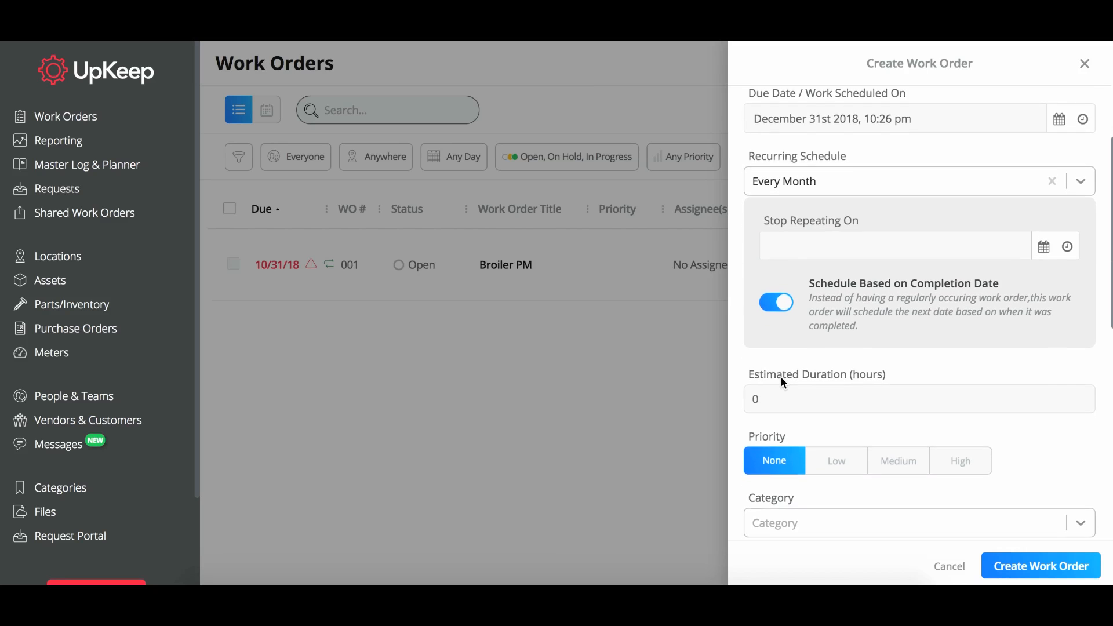
scroll(781, 377, down, 1)
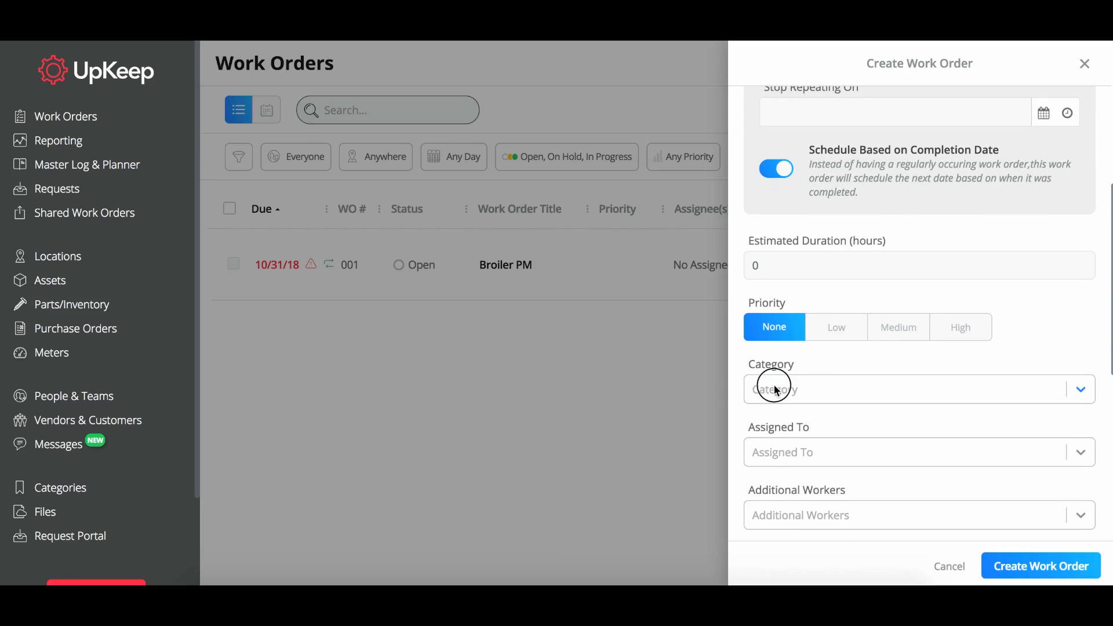
click(774, 392)
click(773, 458)
scroll(771, 455, down, 1)
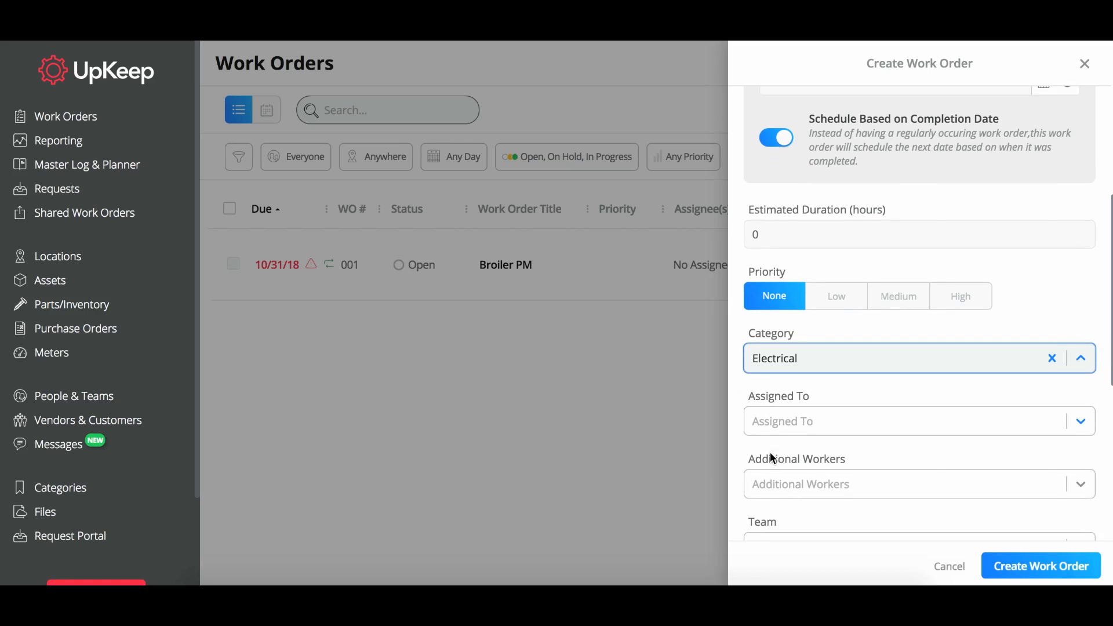
click(788, 410)
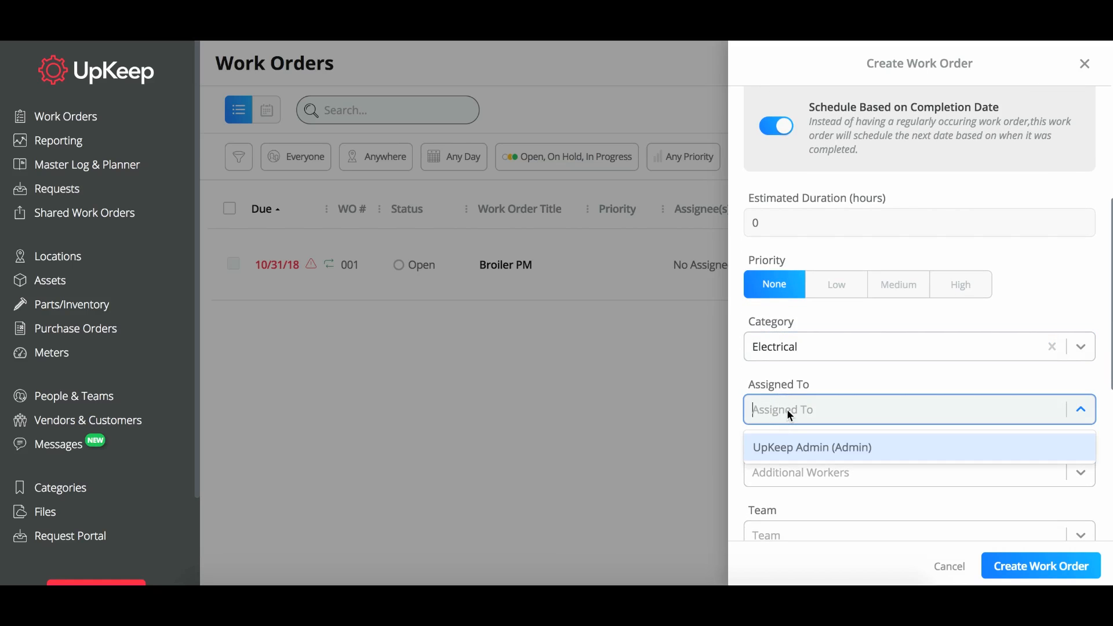
click(775, 443)
scroll(743, 443, down, 3)
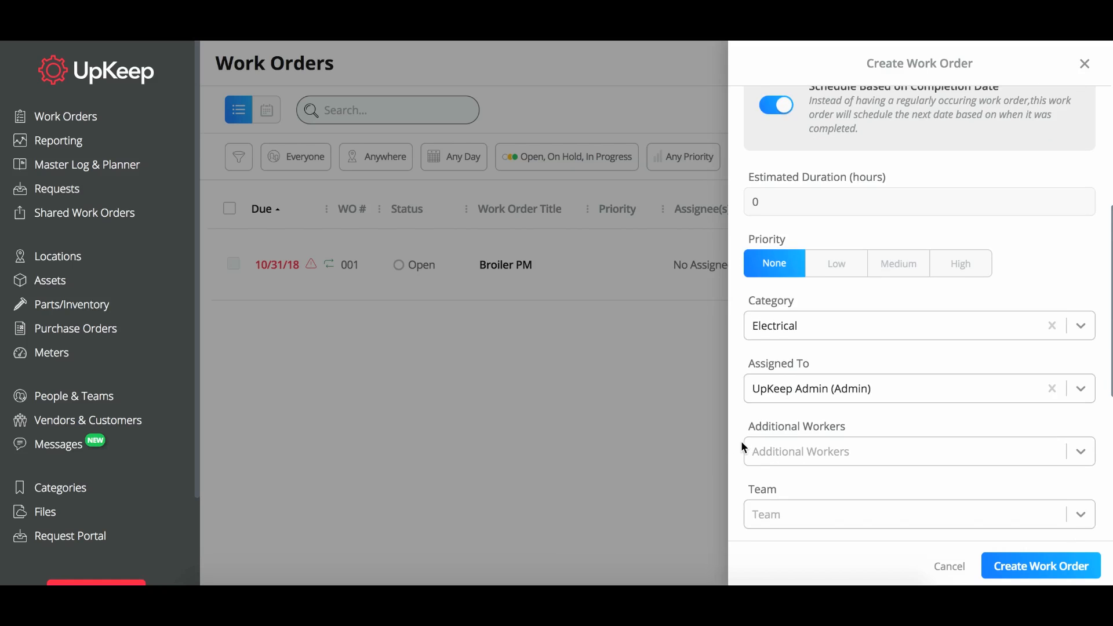
Set the work order's location to the UpKeep - Floor 1 site and create the work order without an asset
scroll(743, 447, down, 3)
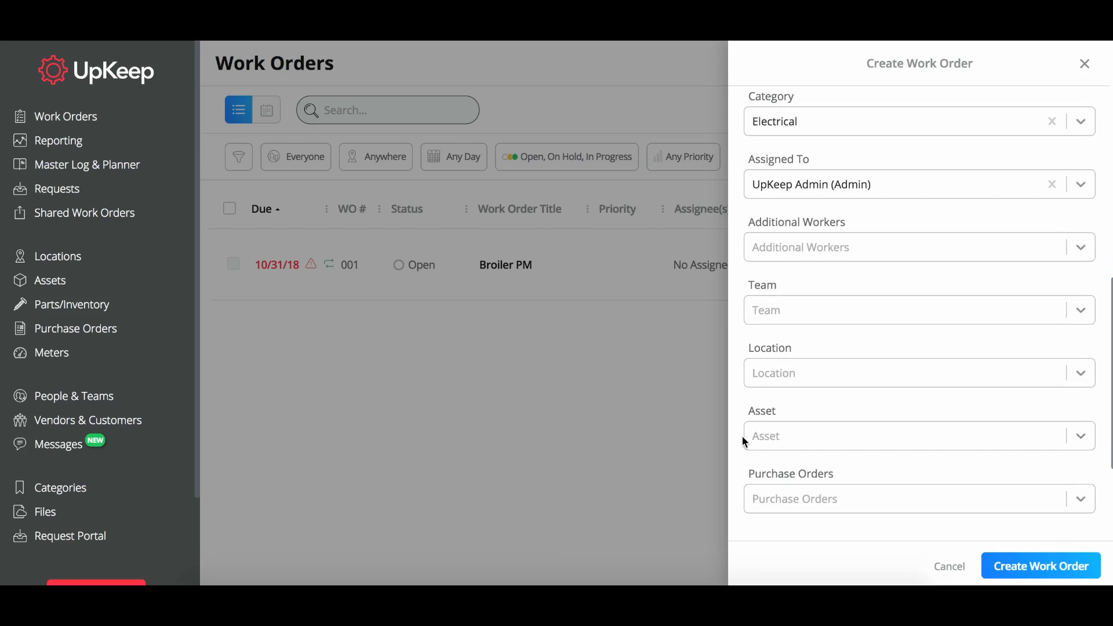
click(779, 370)
click(770, 405)
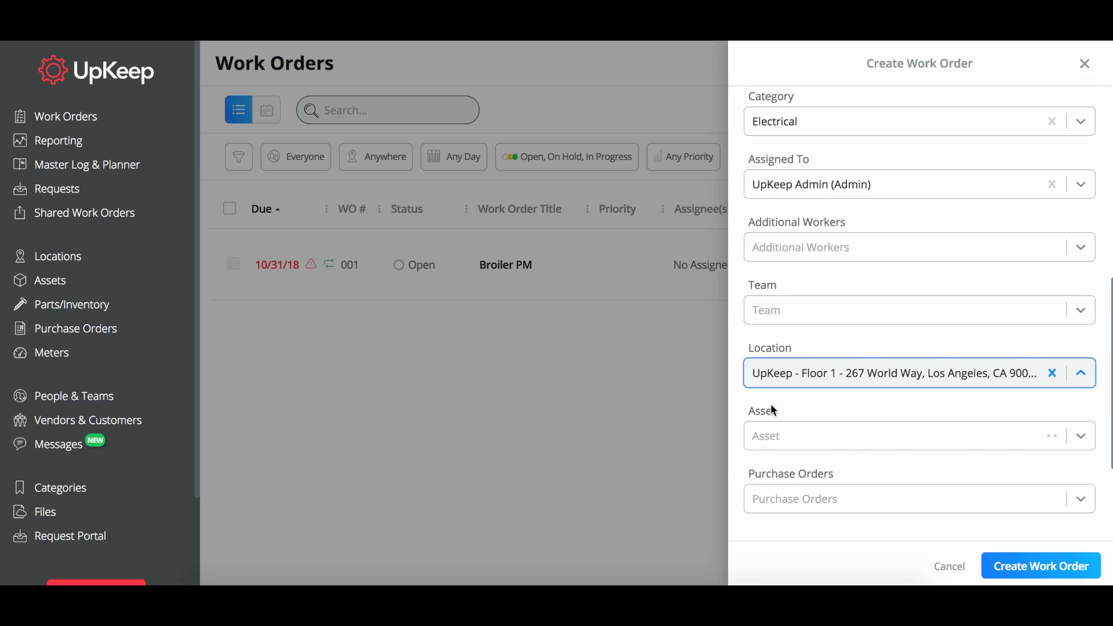
click(766, 436)
click(758, 421)
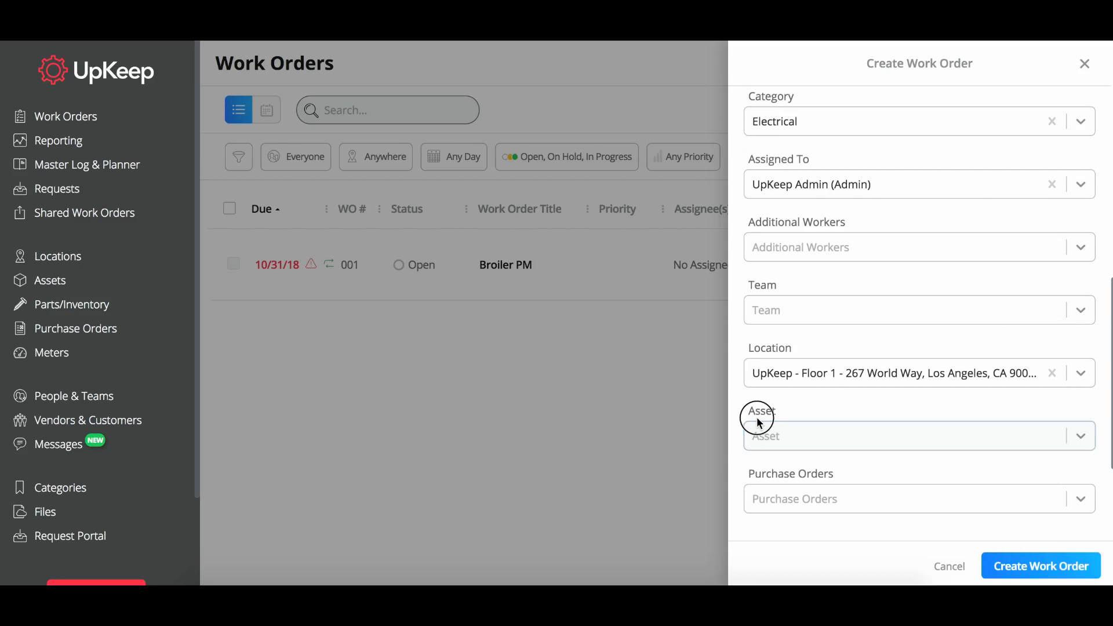
scroll(738, 465, down, 3)
scroll(737, 467, down, 3)
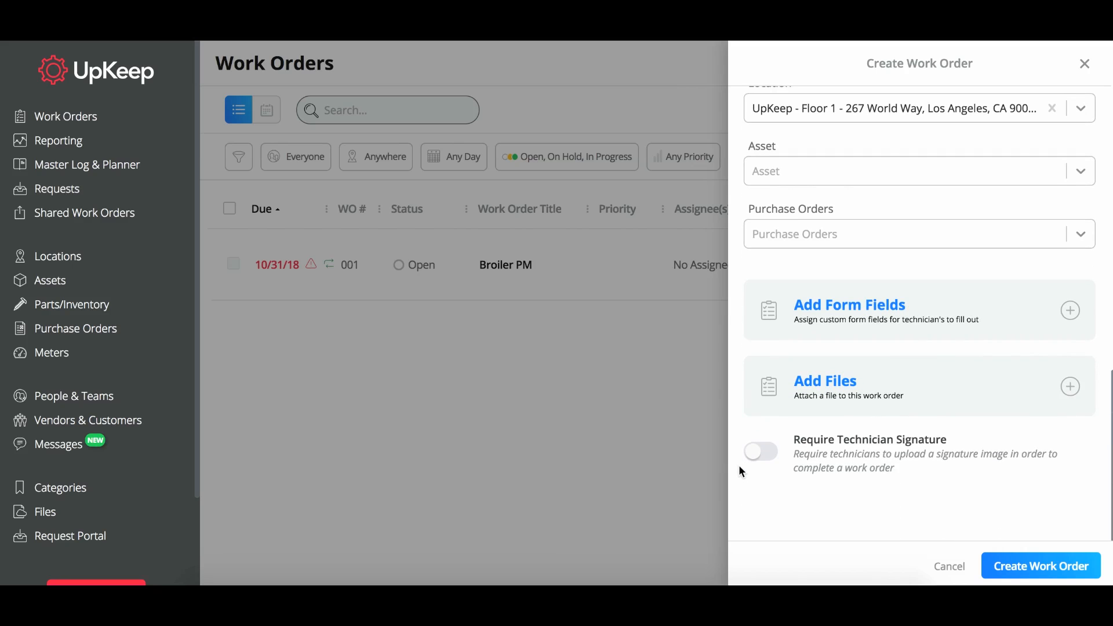
click(1024, 571)
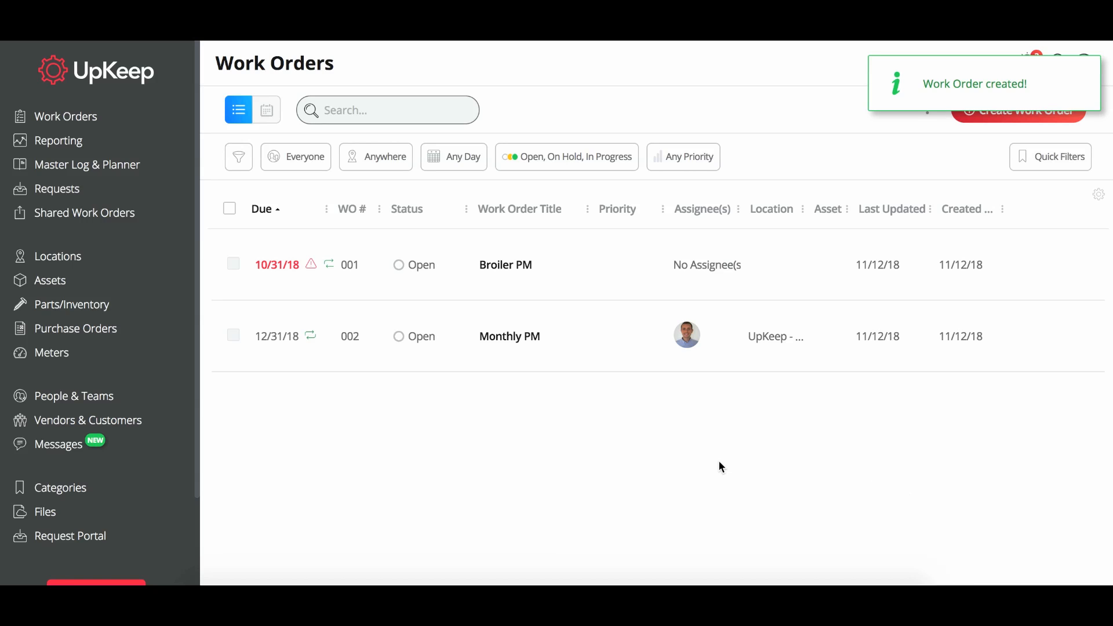
Review the details of the Monthly PM work order, including its due date, schedule, category and location, and close them
click(309, 322)
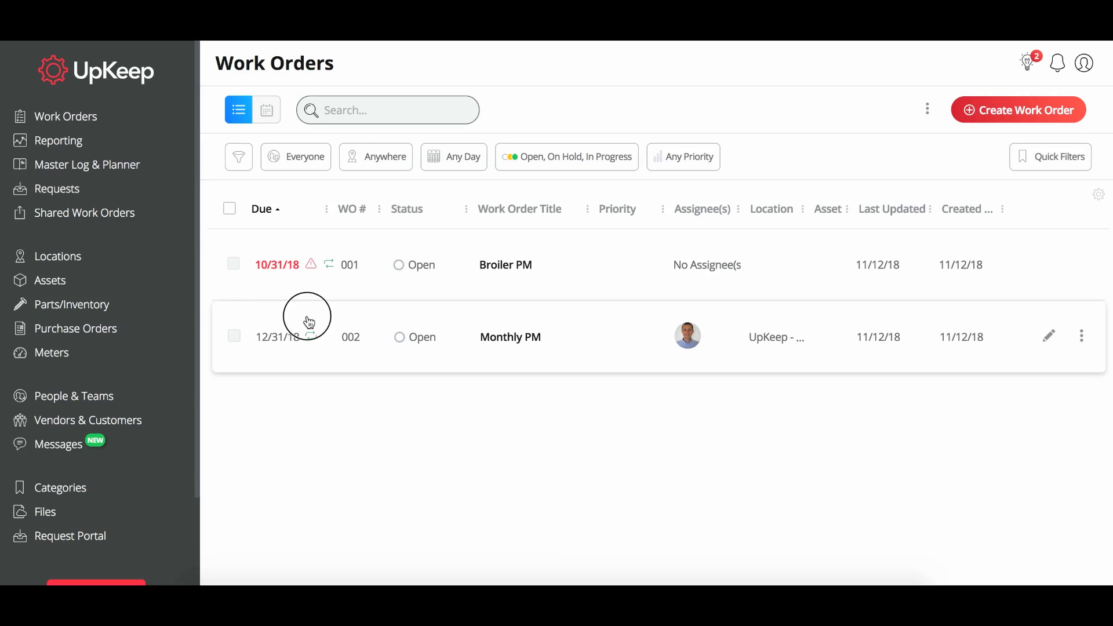
click(336, 348)
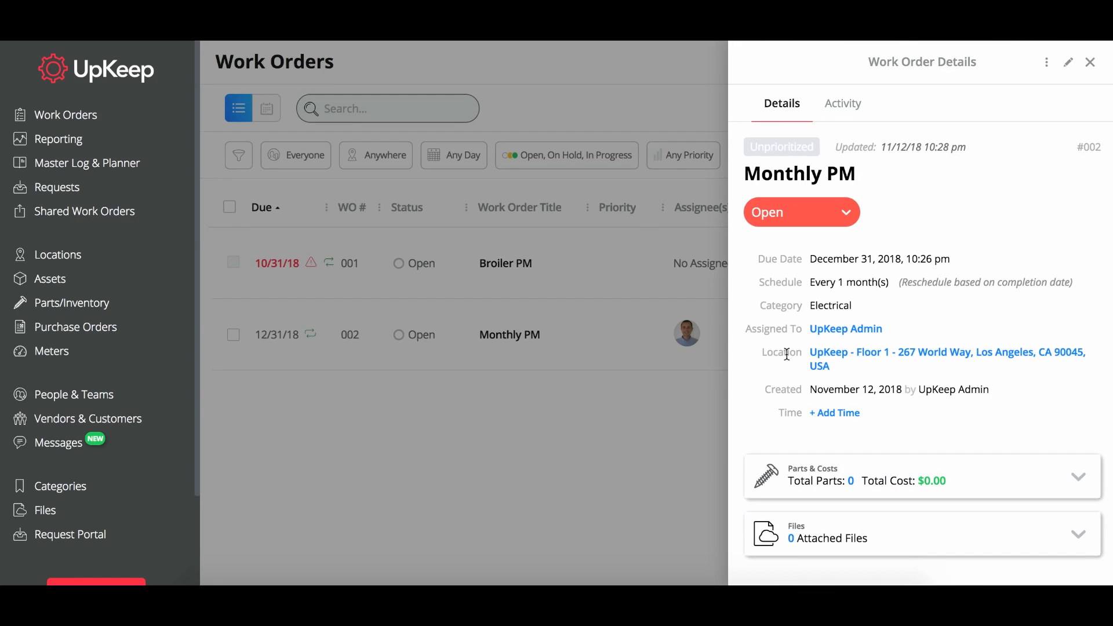
click(1091, 64)
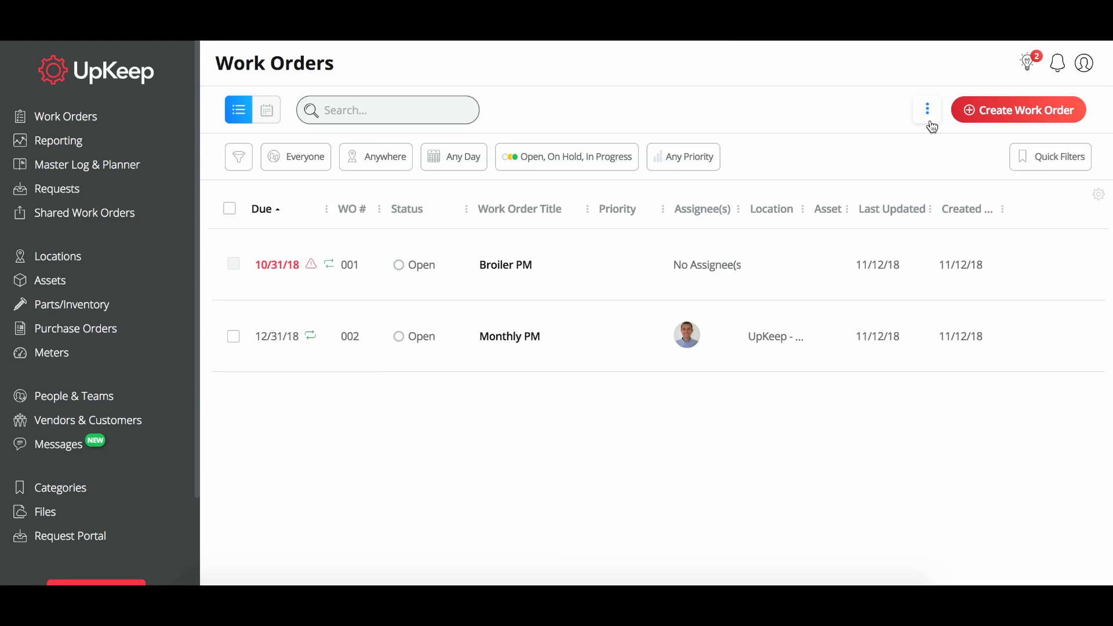
Show the import and export options for the work orders list
click(929, 115)
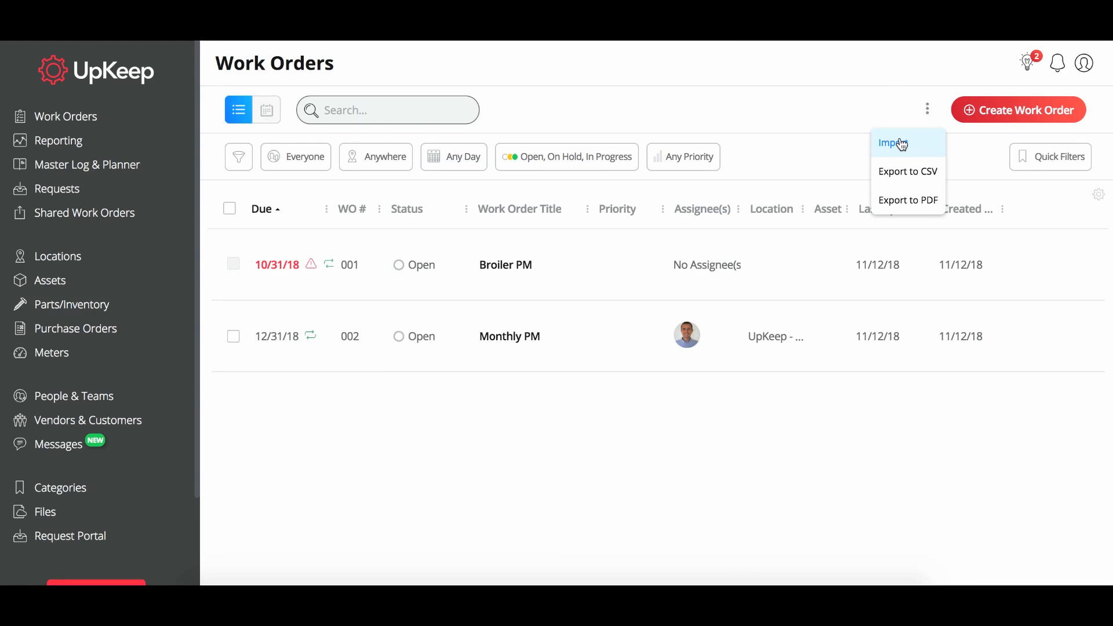